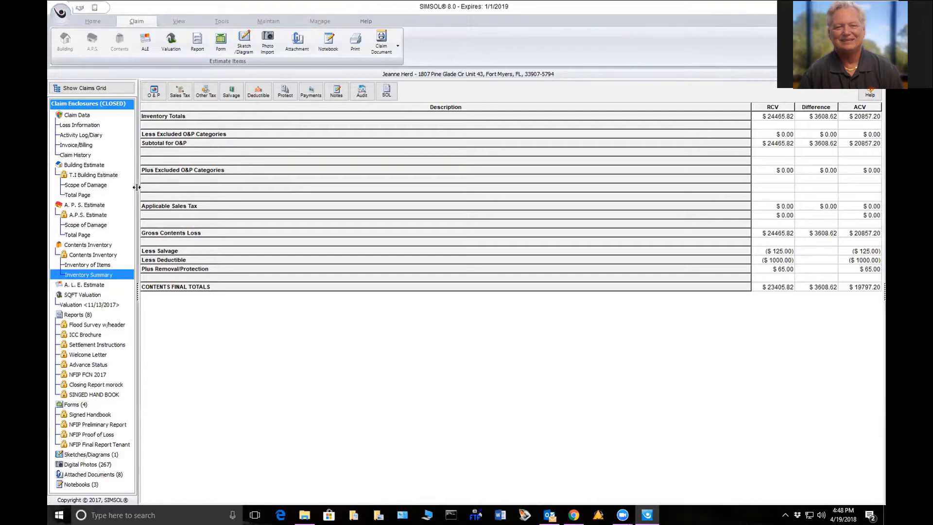
Step: Review the list of repair items scoped for the Kitchen in the building estimate's scope of damage, and close the scope sheet
{"action": "left_click", "coordinate": [88, 185]}
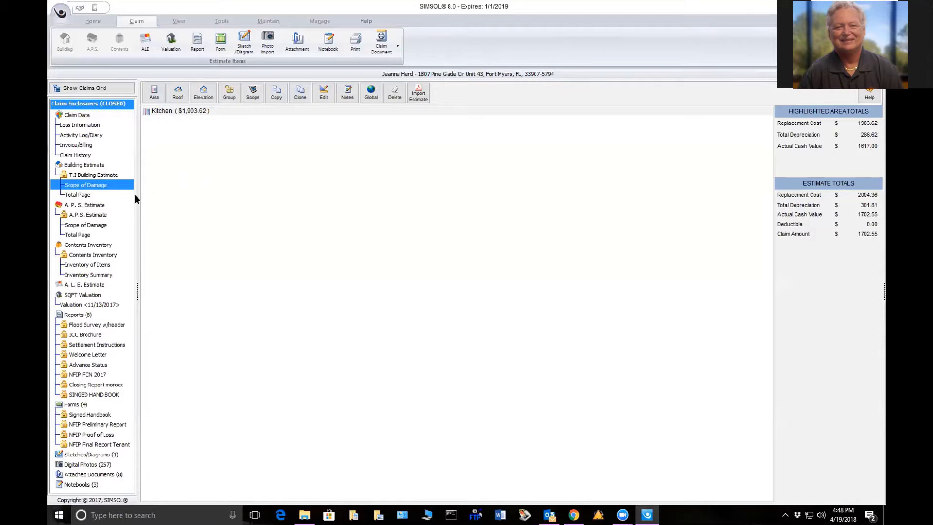
{"action": "double_click", "coordinate": [165, 112]}
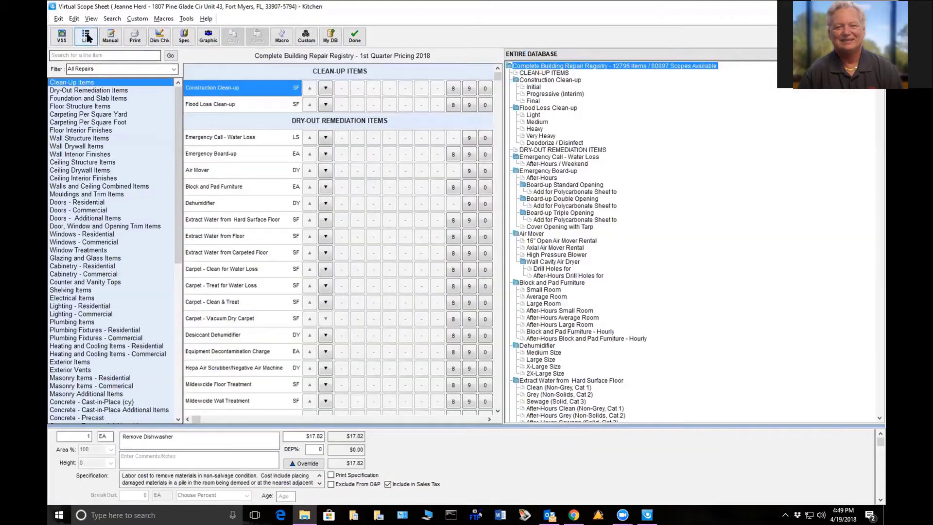
{"action": "left_click", "coordinate": [88, 37]}
{"action": "left_click", "coordinate": [88, 38]}
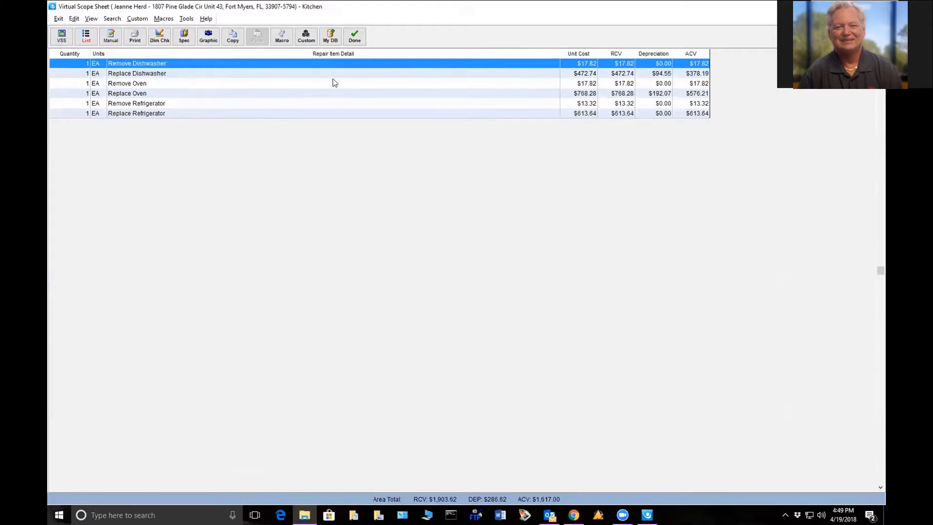
{"action": "left_click", "coordinate": [354, 36]}
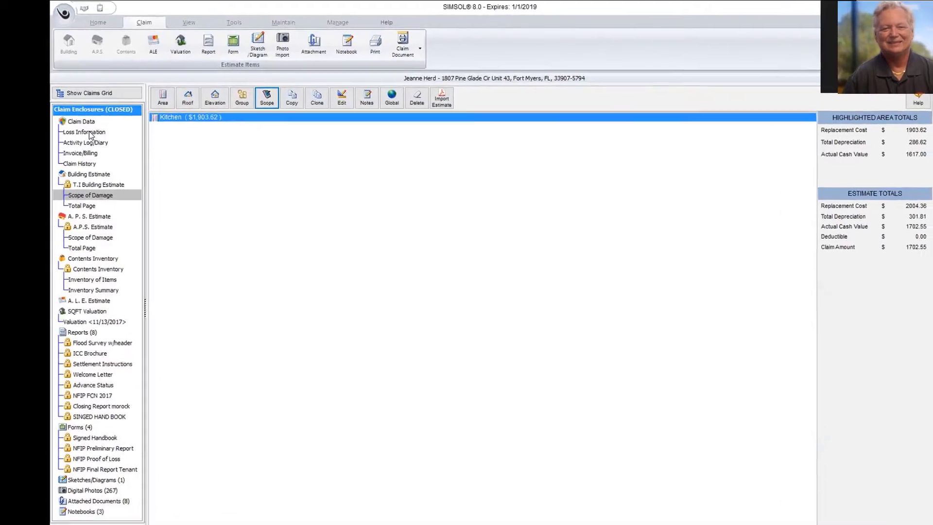
Step: Compare the limits and deductibles of Coverage A and Coverage B in the loss information's coverage worksheet, and close the worksheet
{"action": "left_click", "coordinate": [87, 126]}
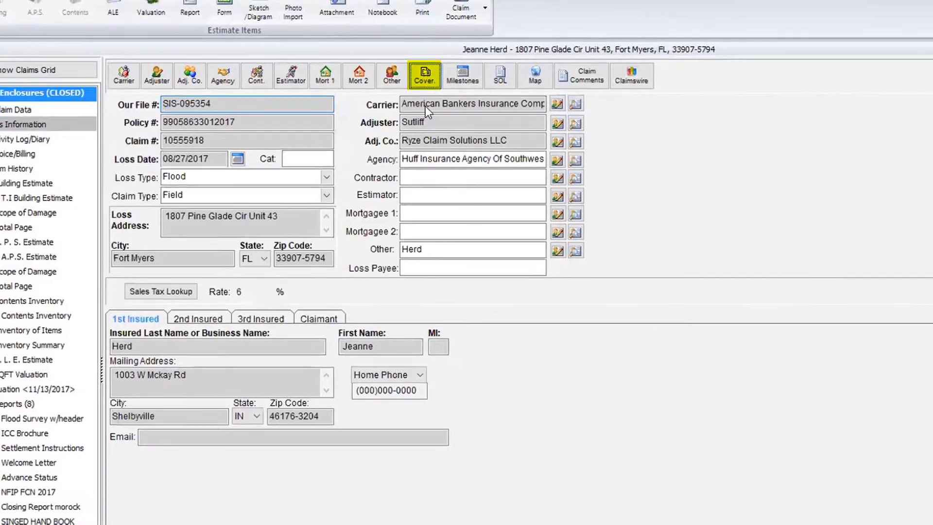
{"action": "left_click", "coordinate": [424, 78]}
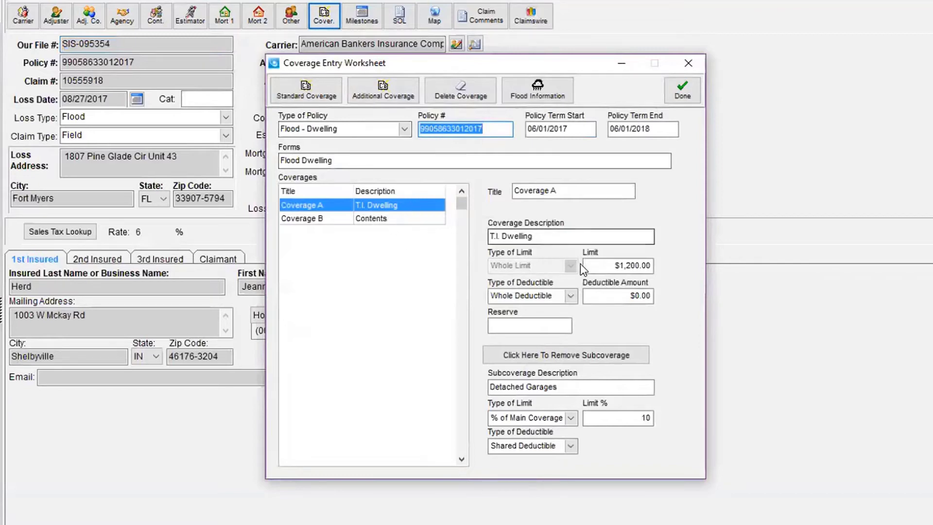
{"action": "left_click", "coordinate": [603, 264]}
{"action": "left_click", "coordinate": [401, 222]}
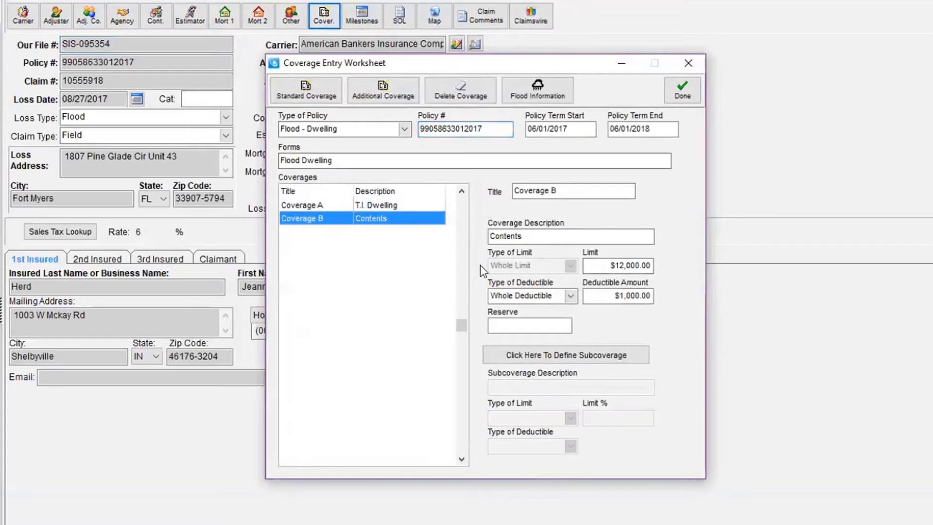
{"action": "left_click", "coordinate": [392, 208]}
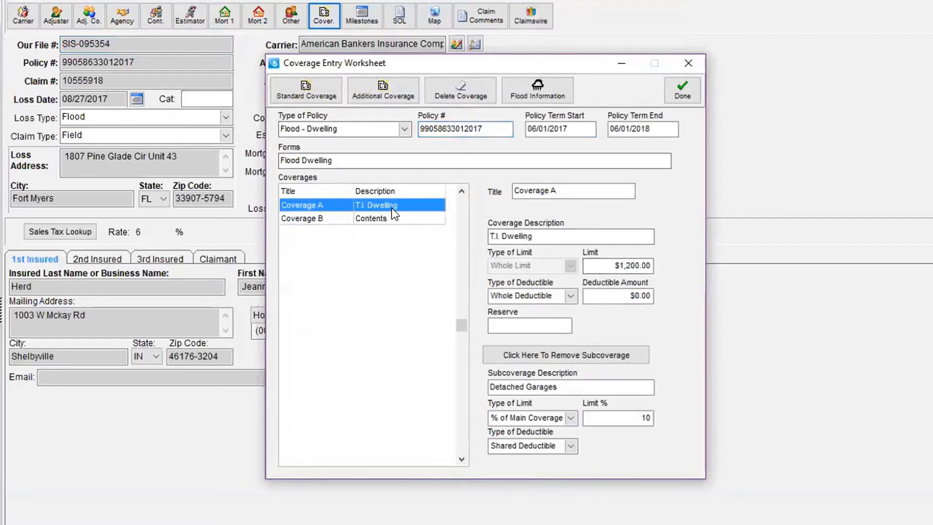
{"action": "left_click", "coordinate": [610, 295]}
{"action": "left_click", "coordinate": [301, 218]}
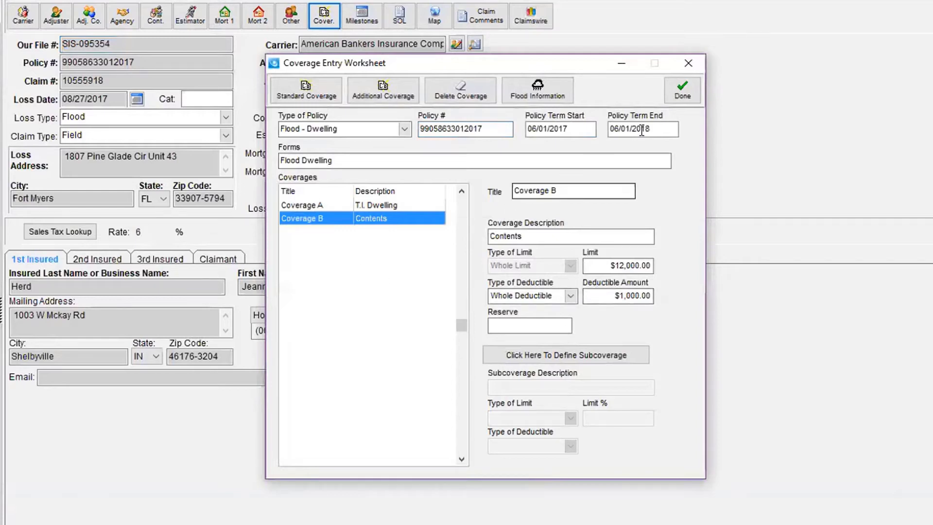
{"action": "left_click", "coordinate": [682, 88]}
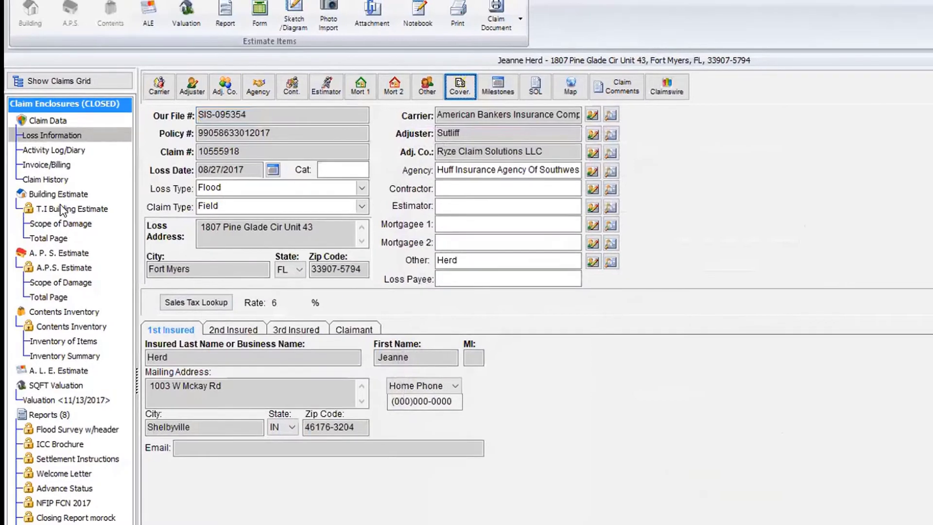
Step: Check the coverage settings of the T.I Building Estimate and open its total page, ignoring the audit advisory
{"action": "left_click", "coordinate": [63, 209]}
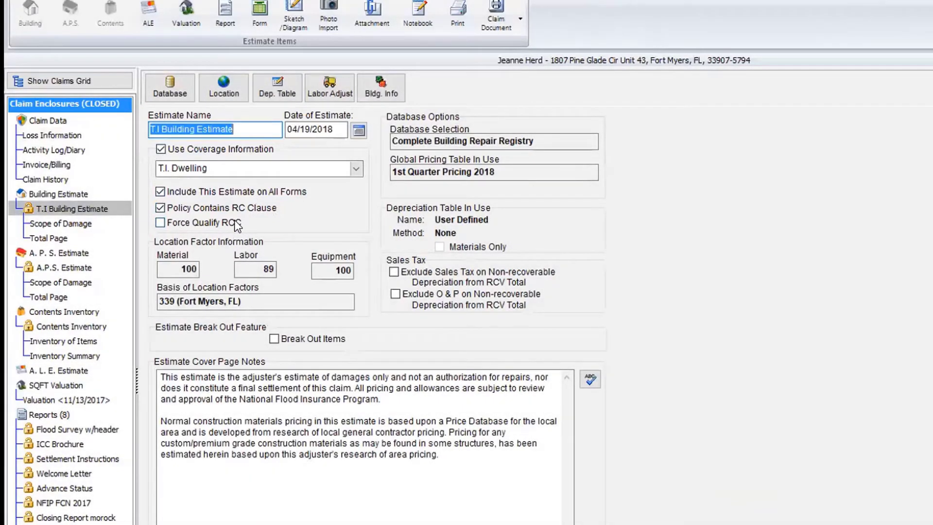
{"action": "left_click", "coordinate": [48, 236]}
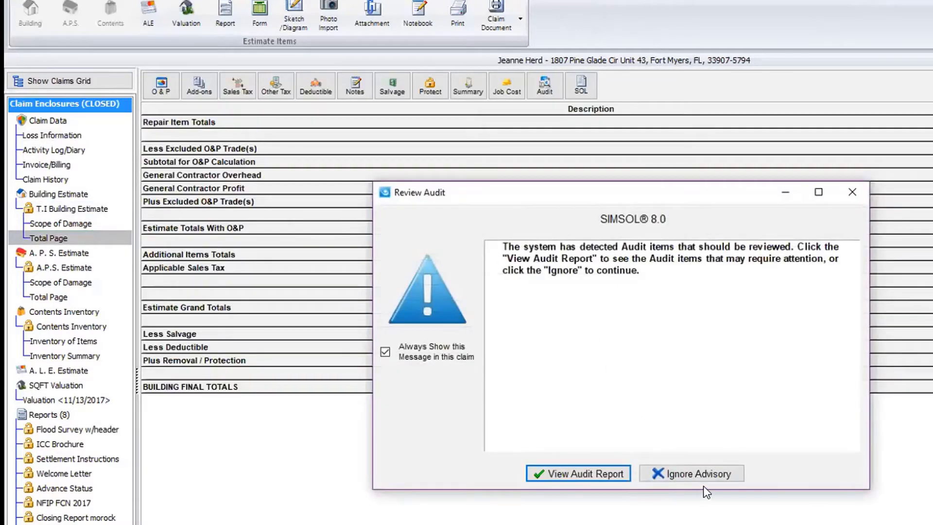
{"action": "left_click", "coordinate": [683, 472]}
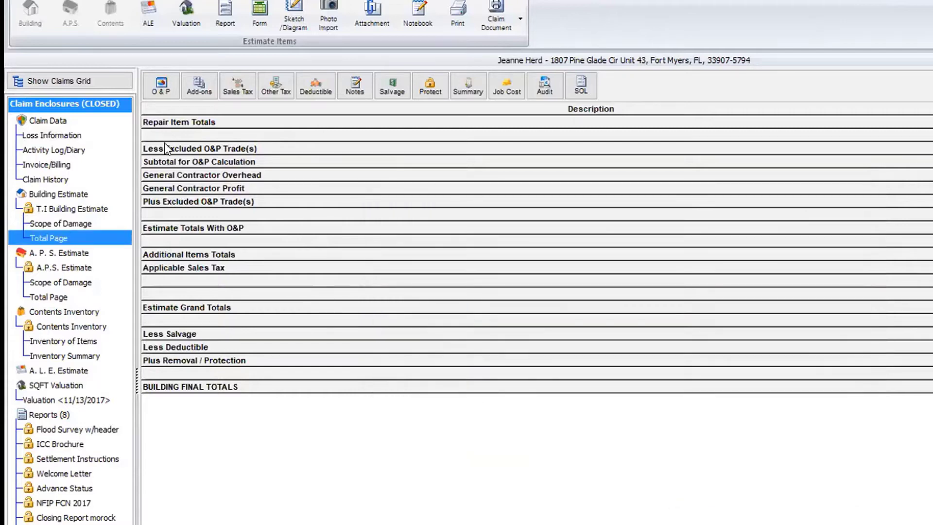
Step: Review the overhead and profit and the sales tax settings of the building estimate, and close its total page
{"action": "left_click", "coordinate": [167, 89]}
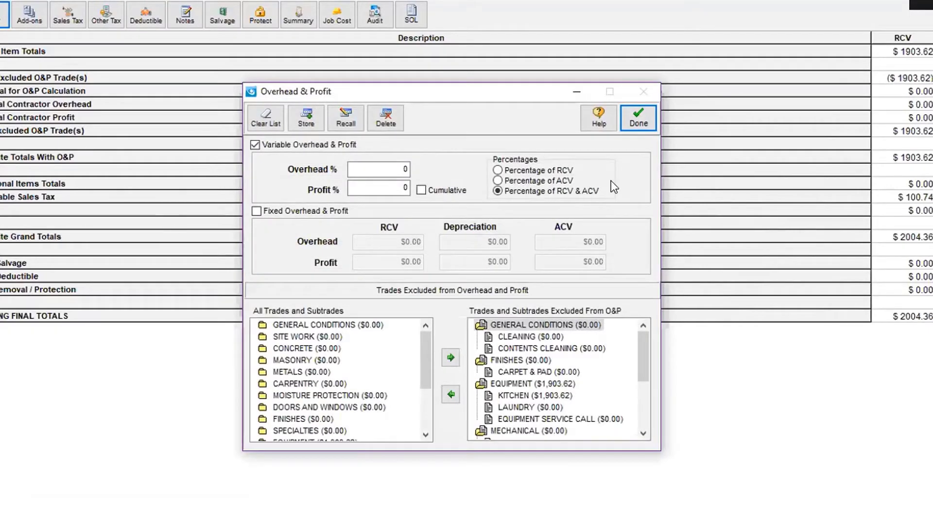
{"action": "left_click", "coordinate": [637, 119]}
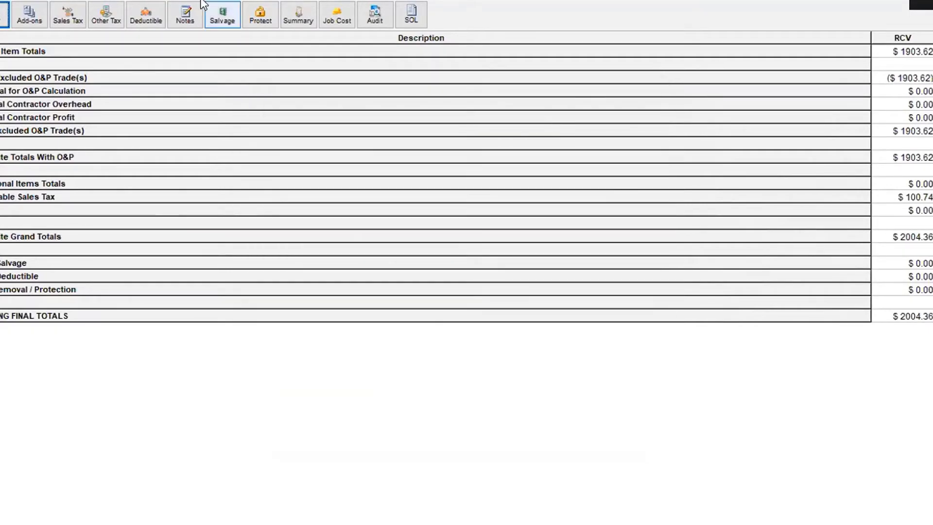
{"action": "left_click", "coordinate": [55, 22]}
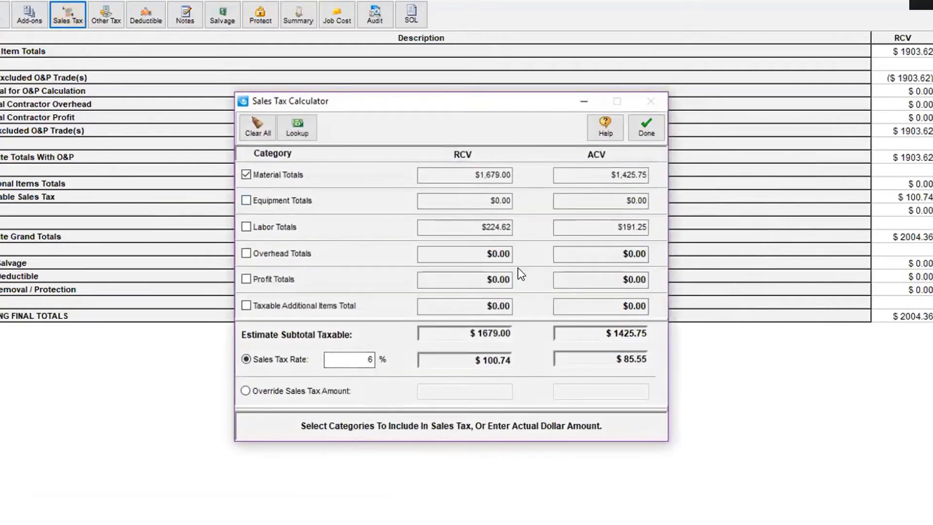
{"action": "left_click", "coordinate": [648, 132]}
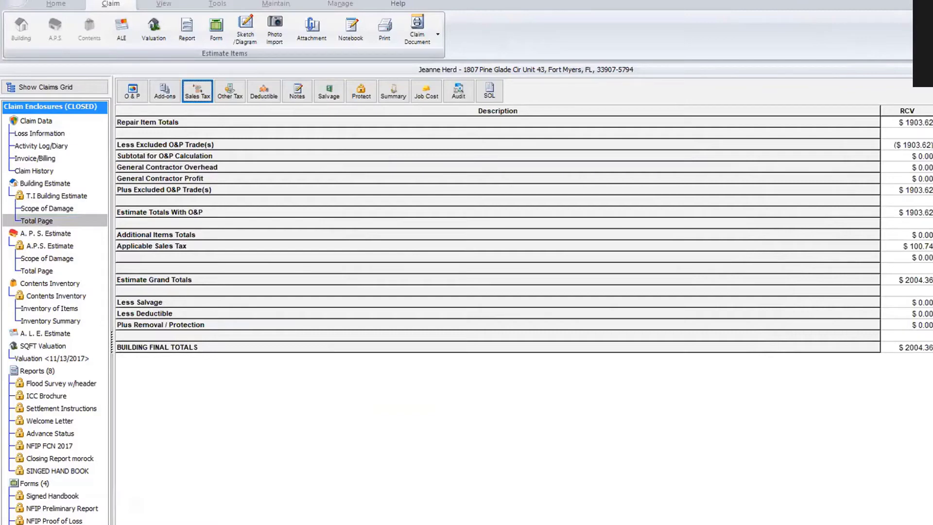
{"action": "key", "text": "Escape"}
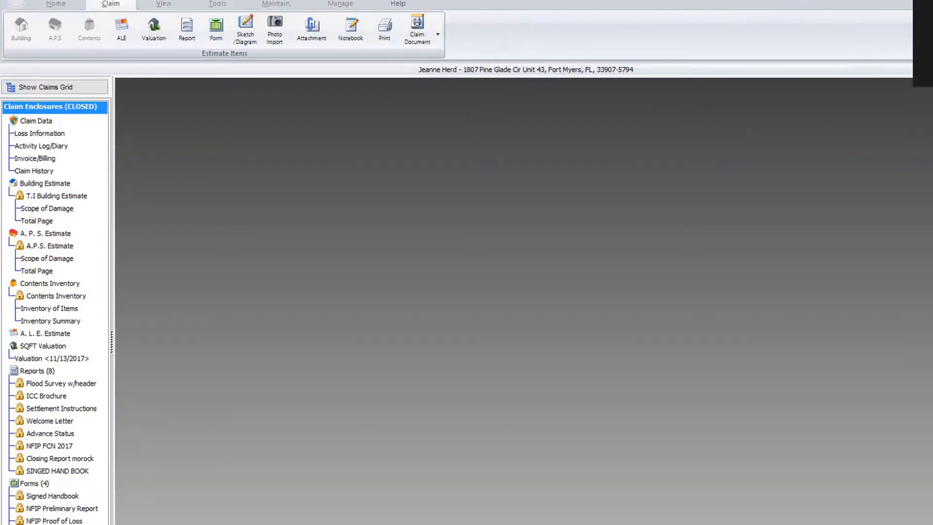
Step: Look up NFIP Final Report Tenant among the WYO Carrier (Non-Direct) Flood Forms in the form library, without adding it
{"action": "left_click", "coordinate": [59, 512]}
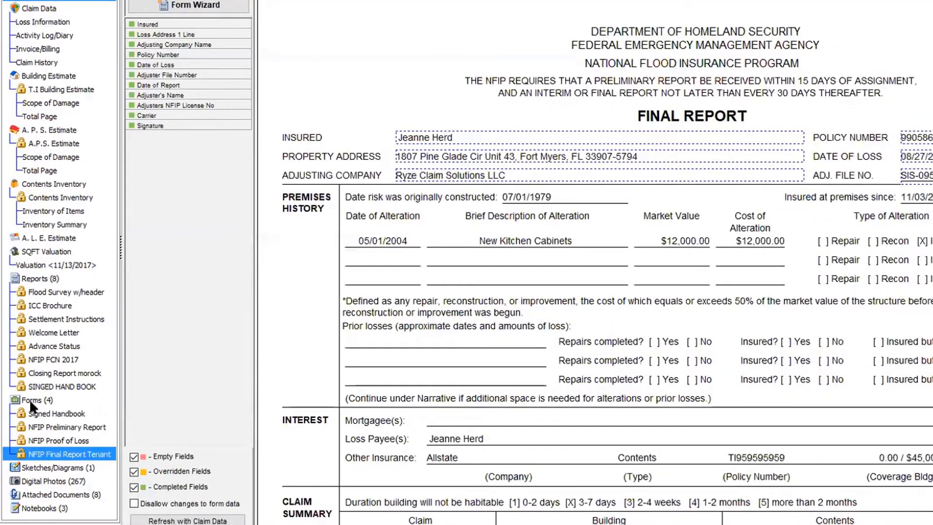
{"action": "left_click", "coordinate": [30, 405]}
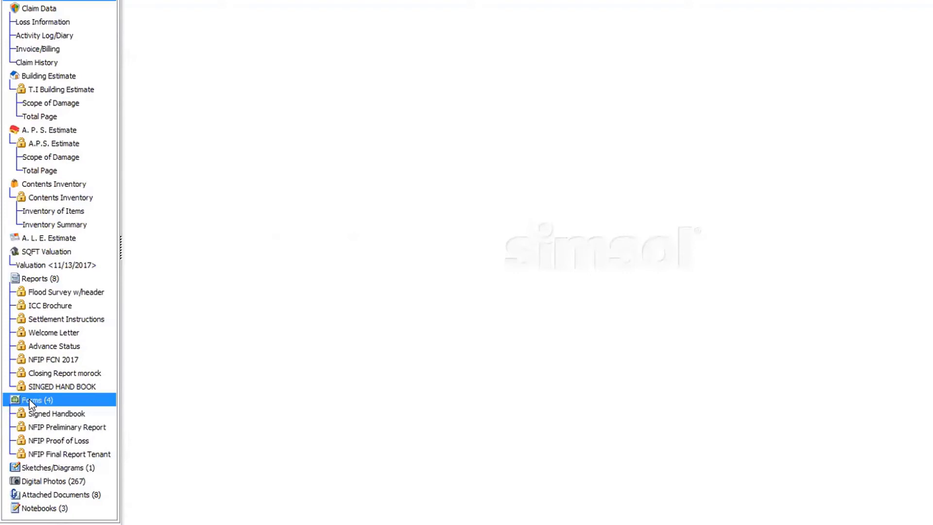
{"action": "right_click", "coordinate": [29, 400]}
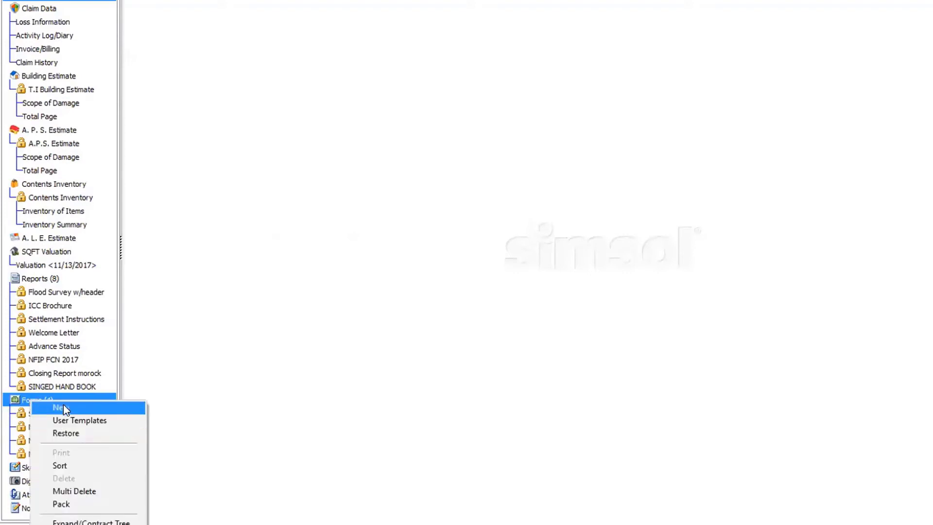
{"action": "left_click", "coordinate": [39, 421]}
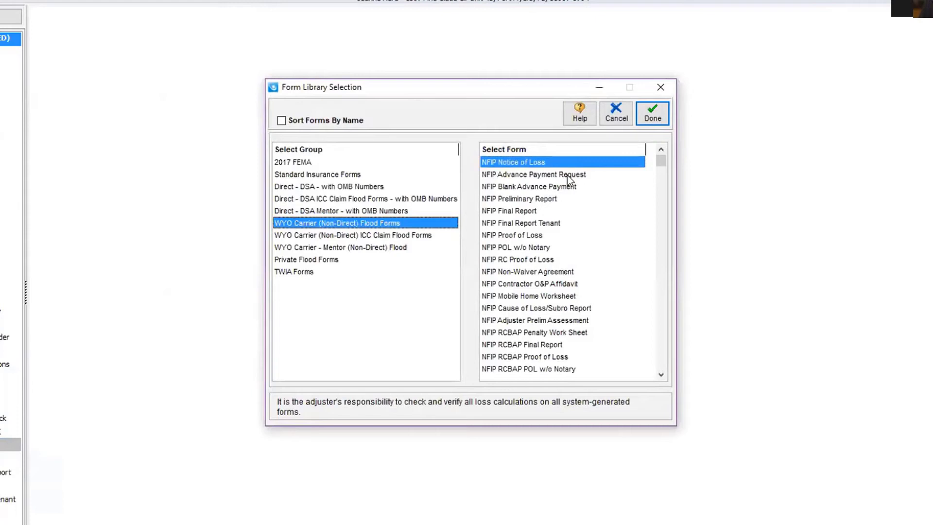
{"action": "left_click", "coordinate": [555, 226]}
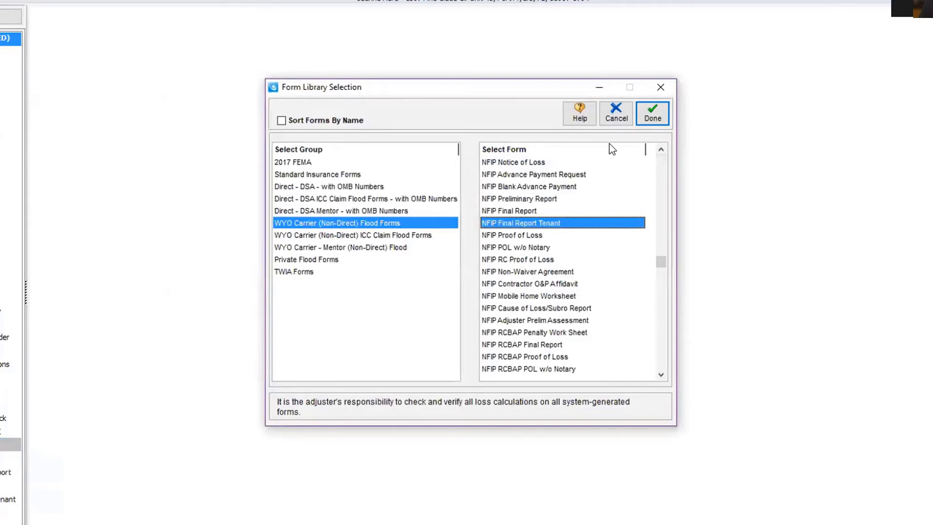
{"action": "left_click", "coordinate": [611, 115]}
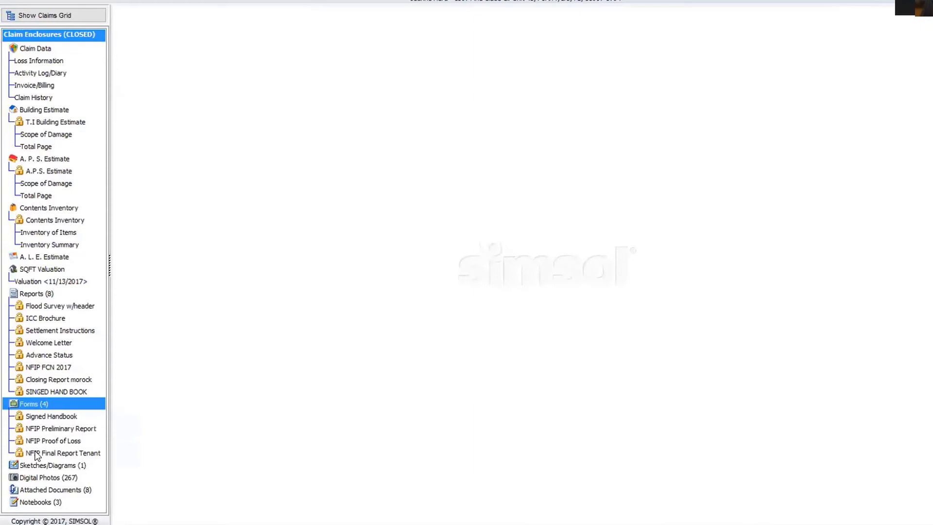
Step: Examine the claim's existing NFIP Final Report Tenant form, from the premises history through the claim summary to the signature block
{"action": "left_click", "coordinate": [35, 453]}
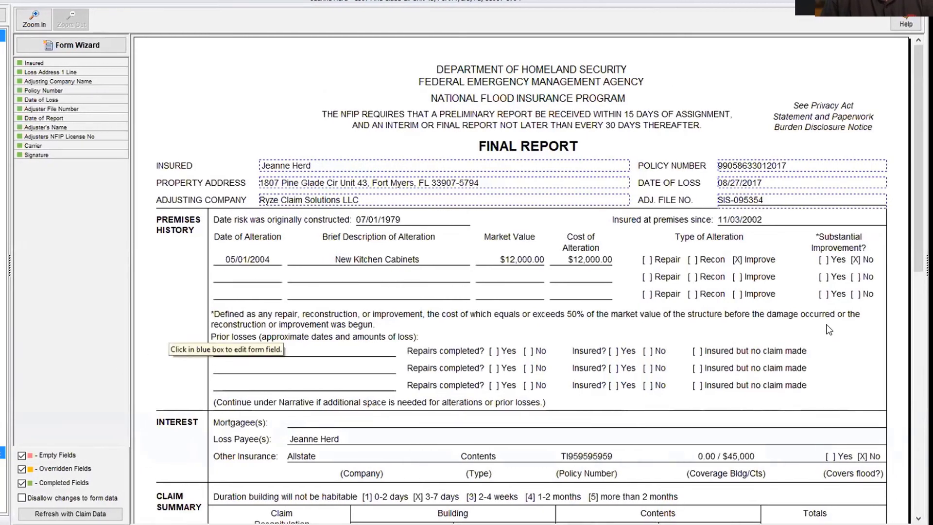
{"action": "left_click_drag", "start_coordinate": [915, 161], "coordinate": [896, 289]}
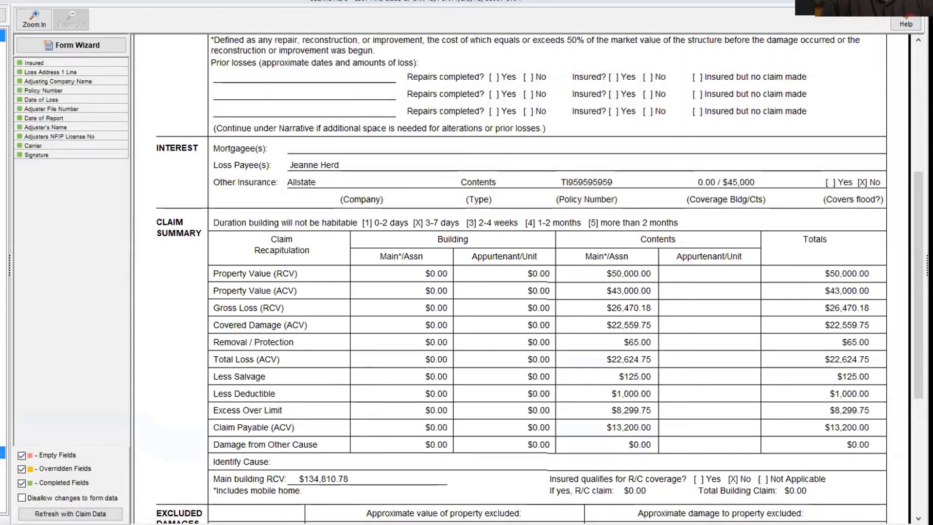
{"action": "left_click", "coordinate": [918, 518]}
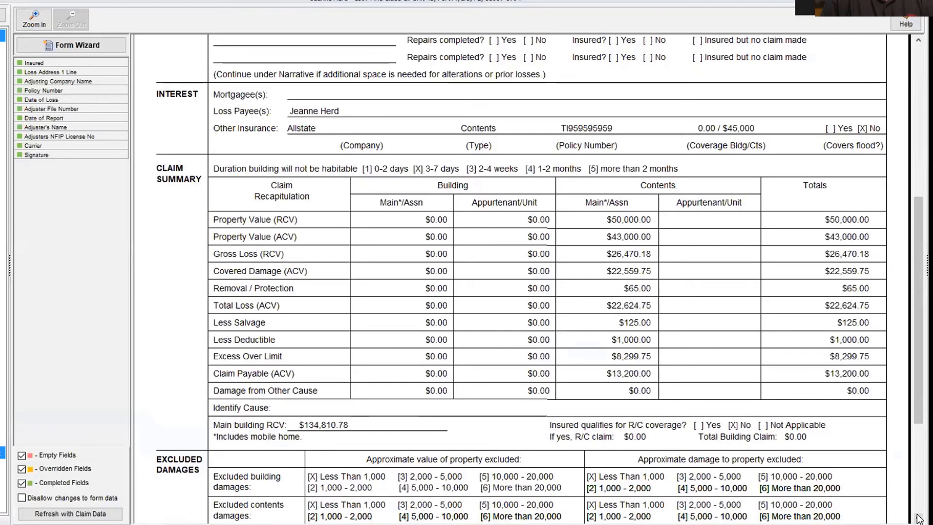
{"action": "left_click", "coordinate": [918, 518]}
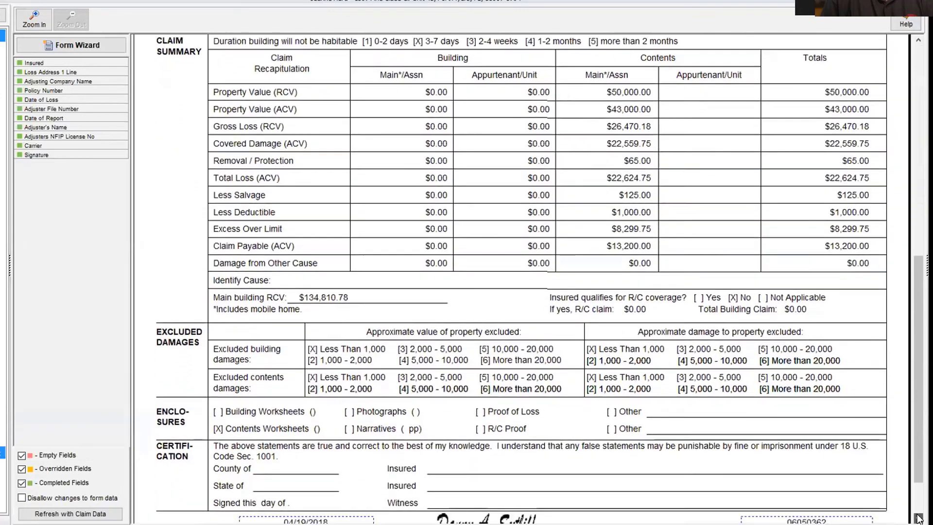
{"action": "left_click", "coordinate": [918, 518]}
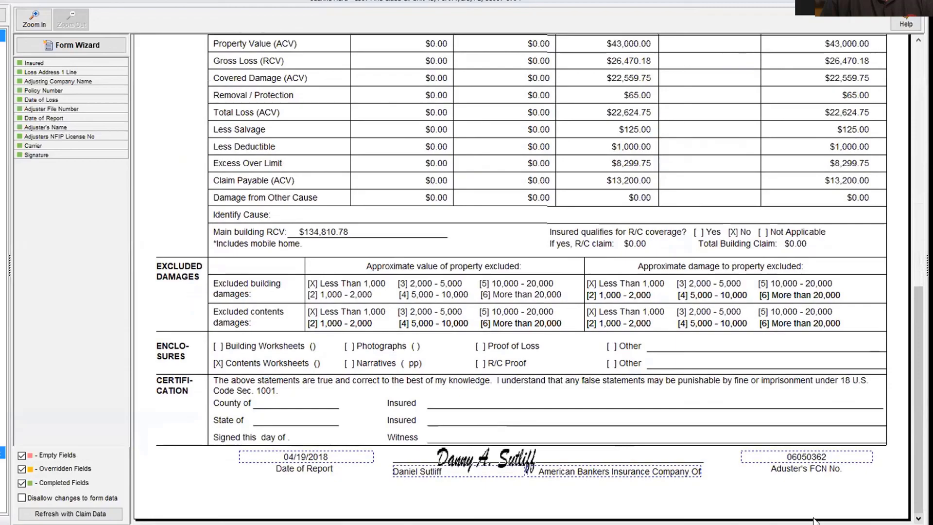